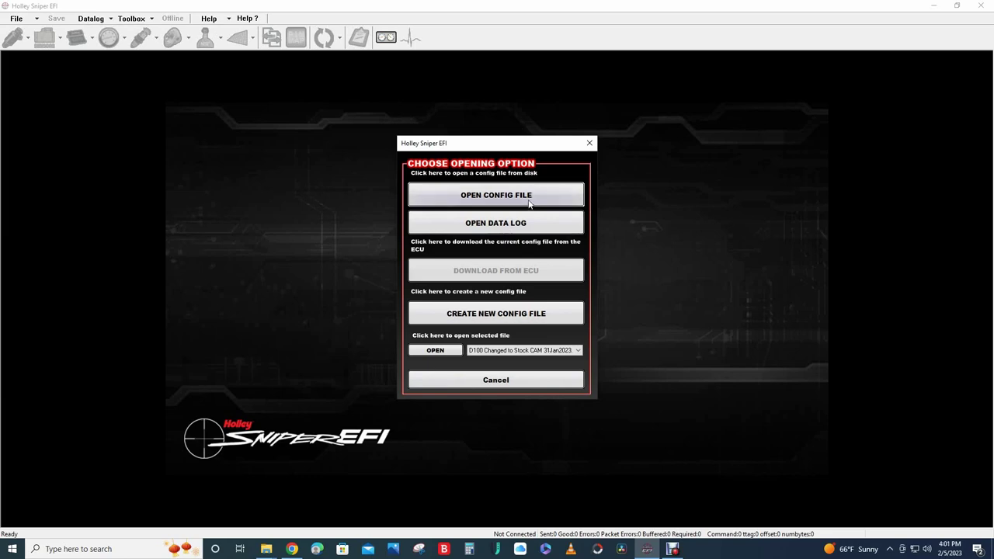
Open the config file D100 Changed to Stock CAM 31Jan2023.sniper from the 1975 Dodge D100 folder.
click(521, 198)
double_click(314, 242)
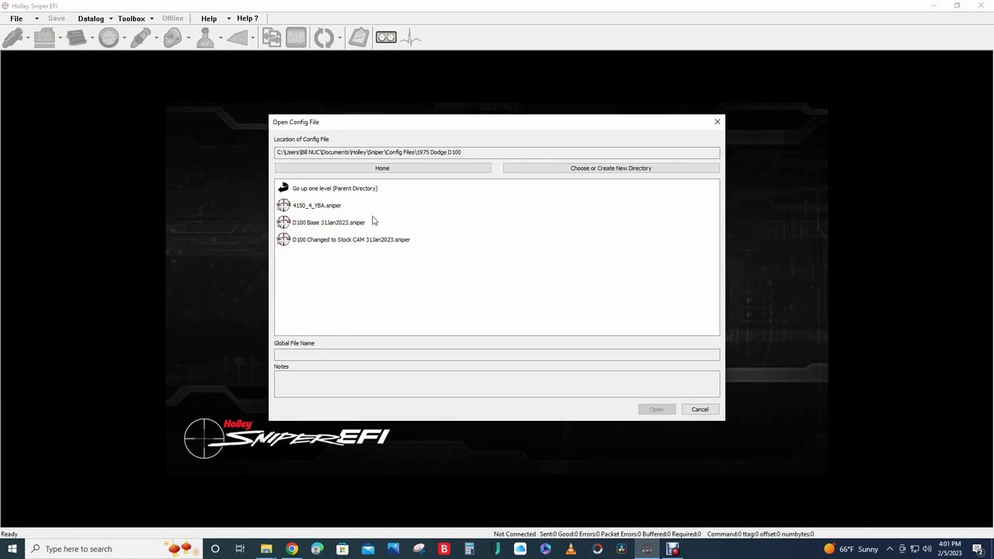
click(334, 242)
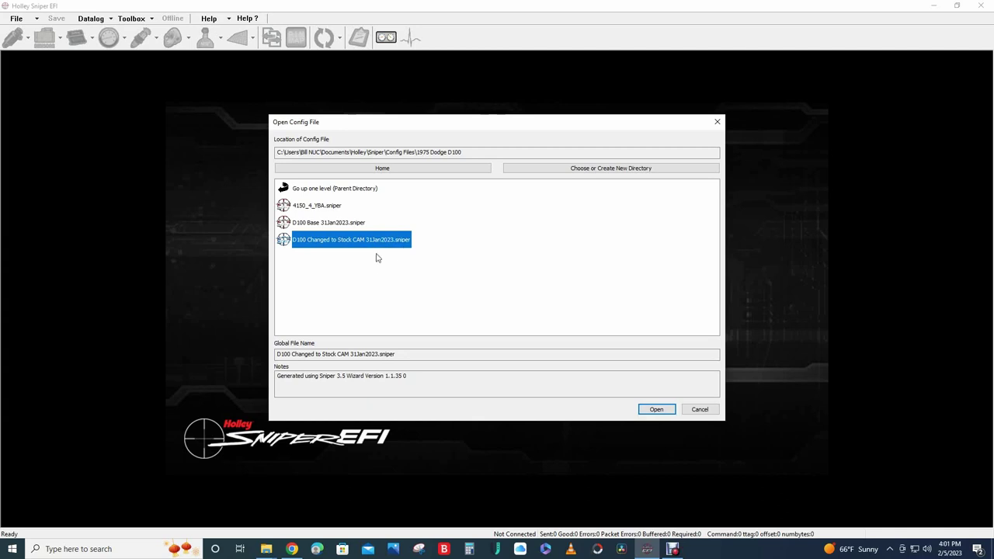
click(656, 409)
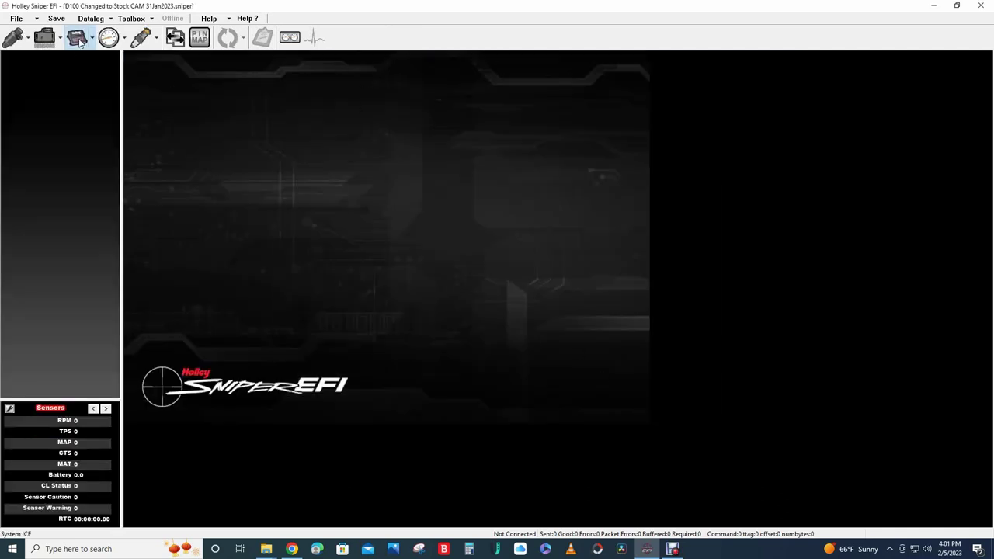
Review the engine parameters, including the available CAM types, and the EFI parameters.
click(75, 38)
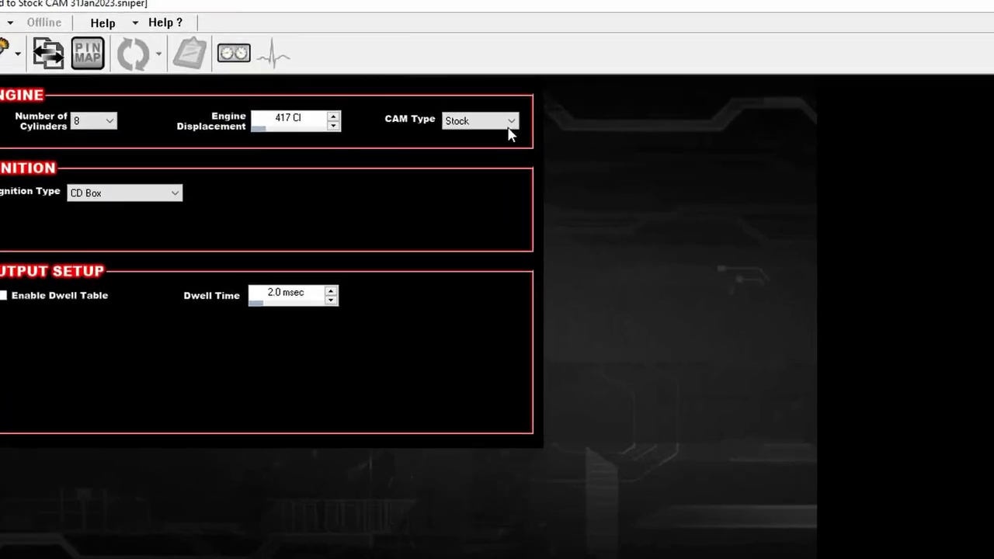
click(461, 79)
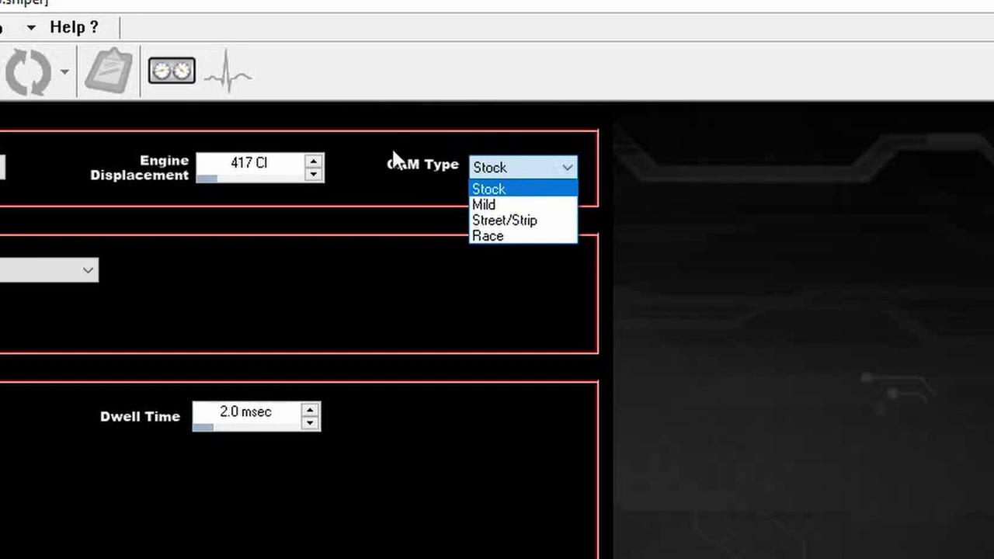
click(414, 196)
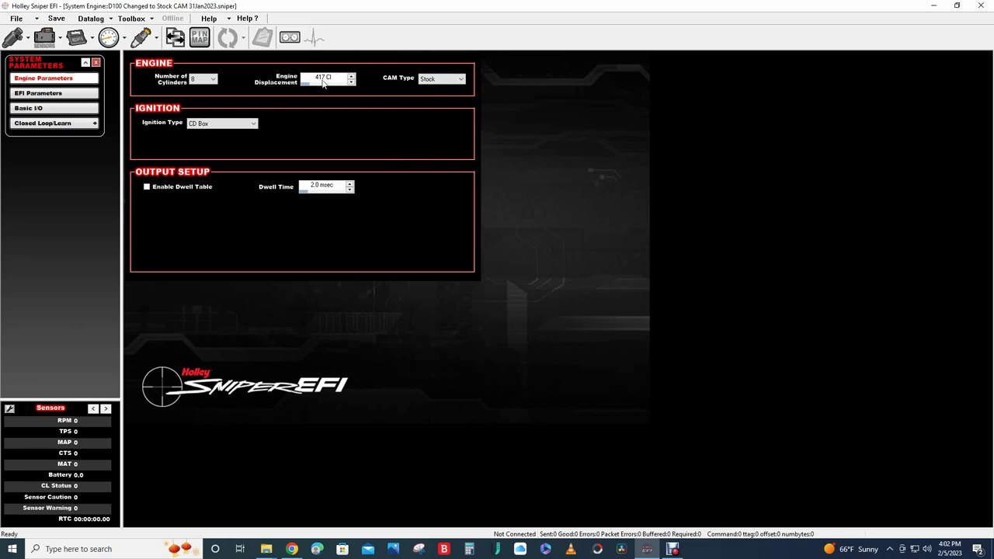
click(51, 96)
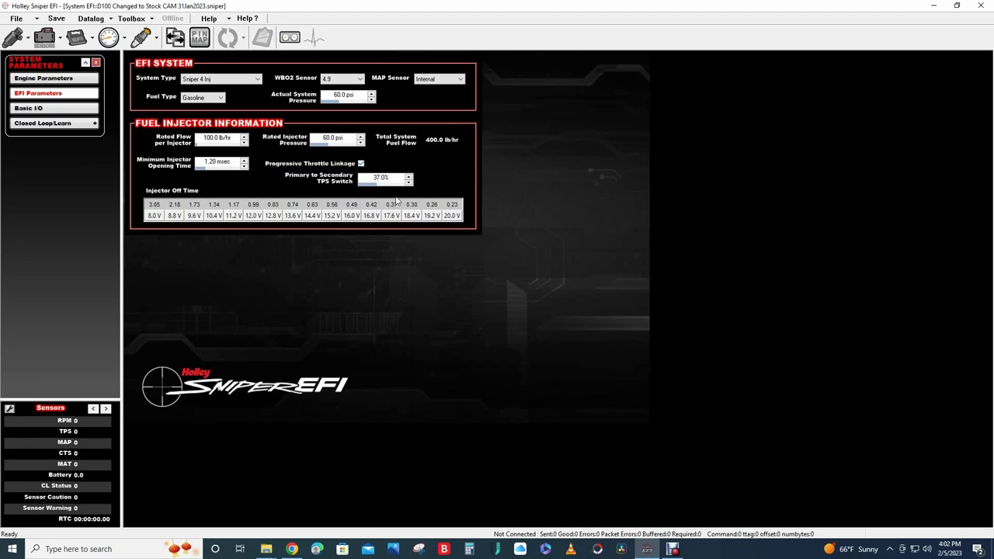
Open the fuel acceleration enrichment table for AE Correction vs TPS.
click(10, 40)
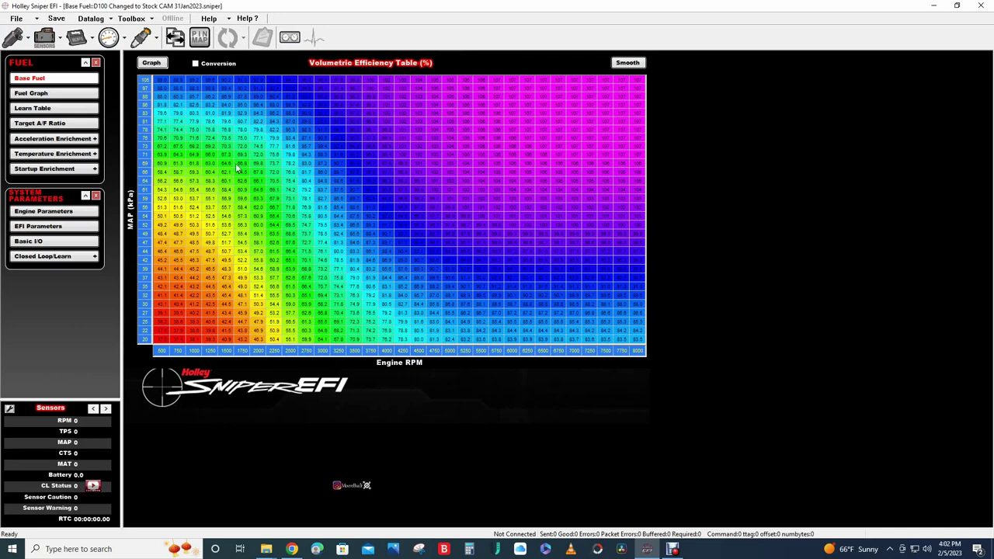
click(57, 140)
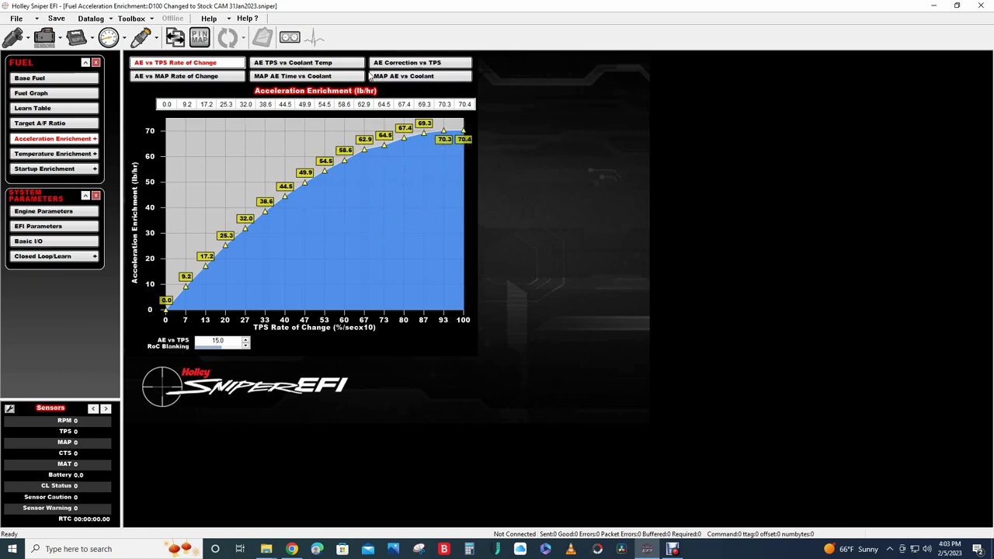
click(439, 64)
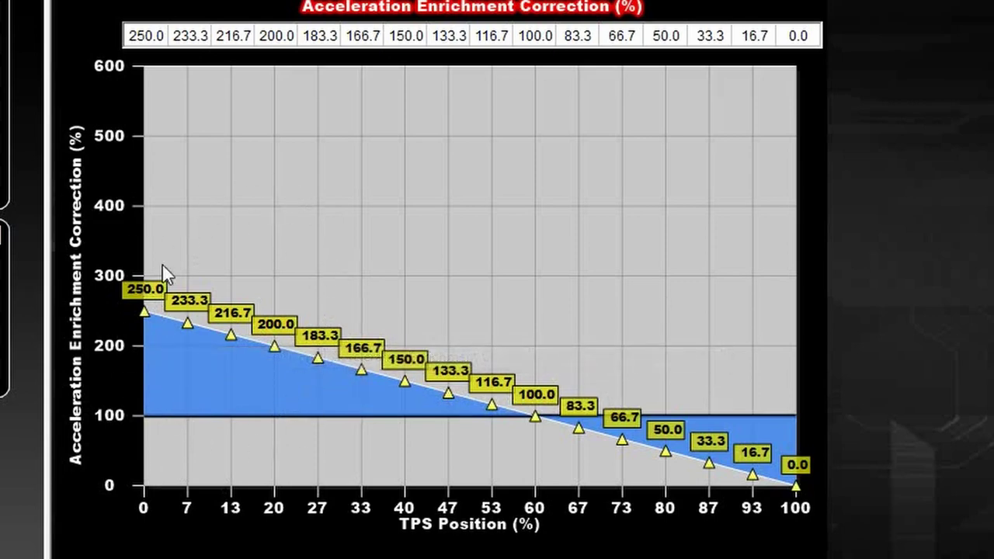
Set the acceleration enrichment correction to 175 at 0% TPS and 166.6 at 7% TPS.
mouse_move(231, 339)
mouse_move(255, 356)
click(146, 36)
double_click(147, 39)
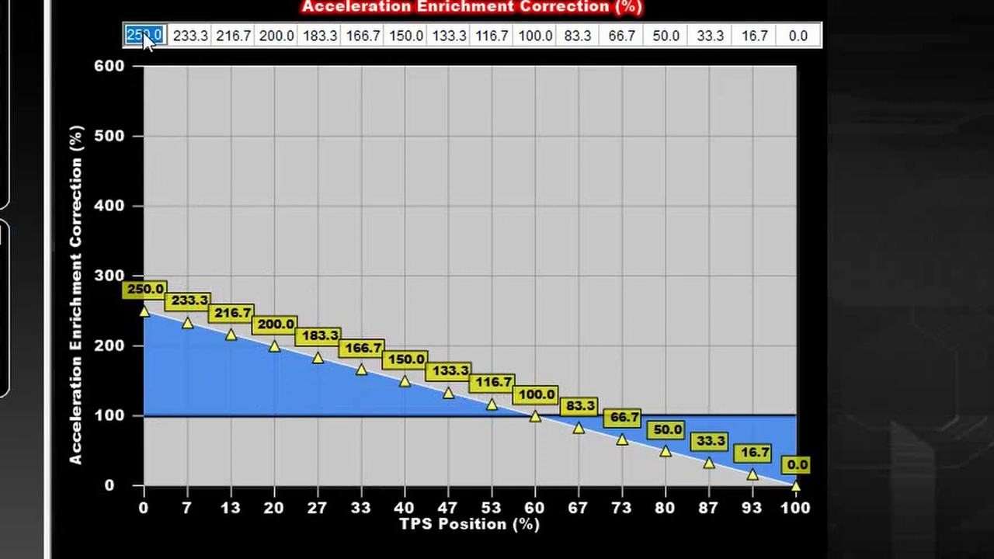
text(175)
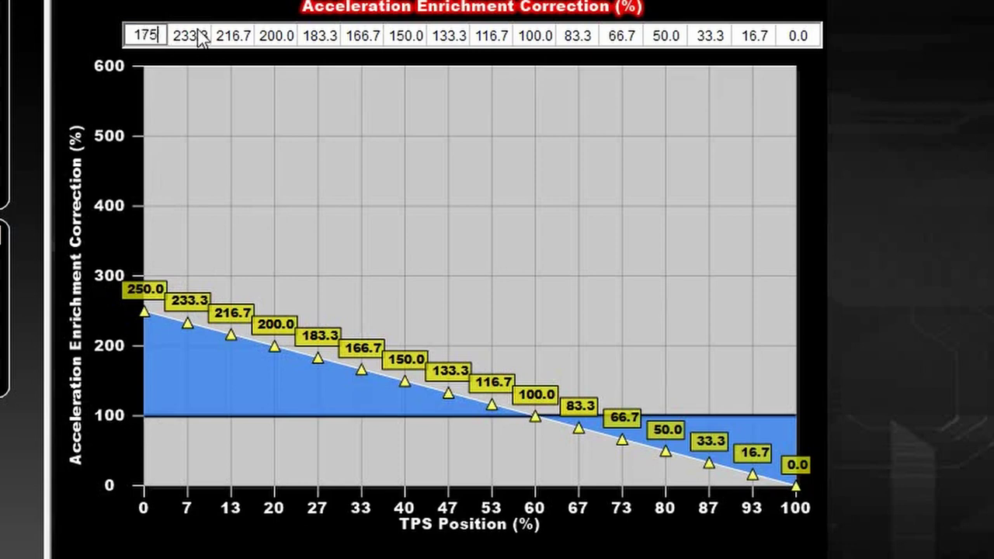
click(200, 38)
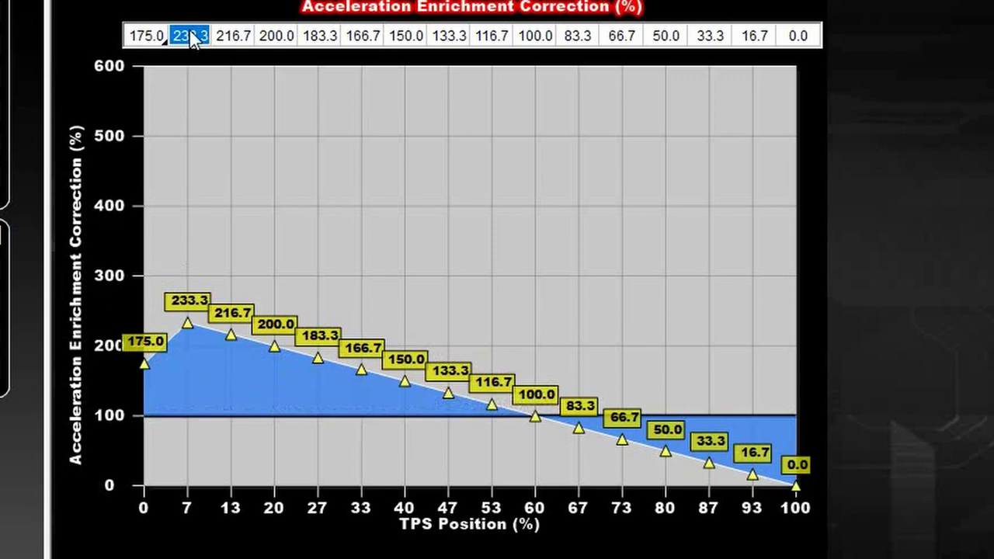
text(166.)
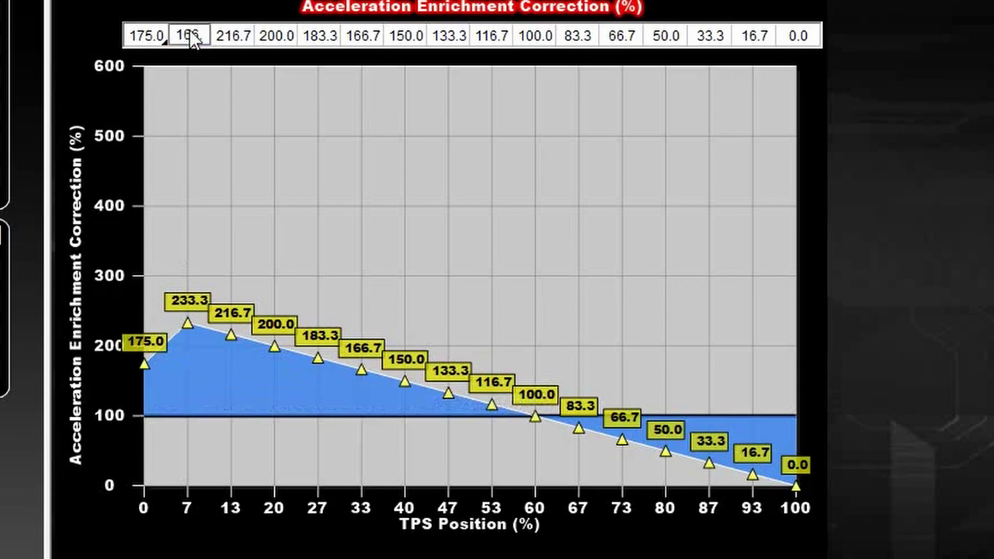
text(6)
key(Tab)
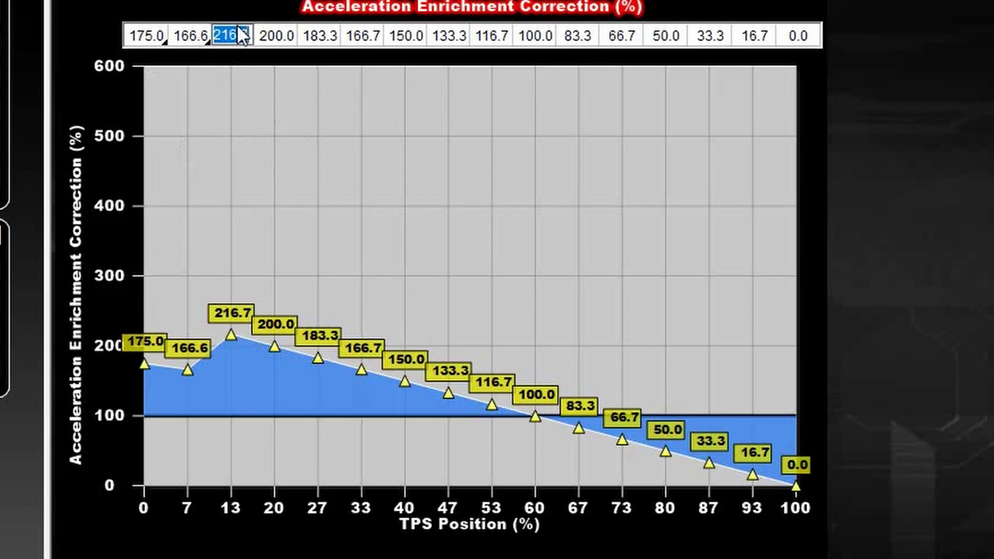
Set the enrichment correction to 158.4 at 13% TPS, 150 at 20% and 141.6 at 27%.
text(158.4)
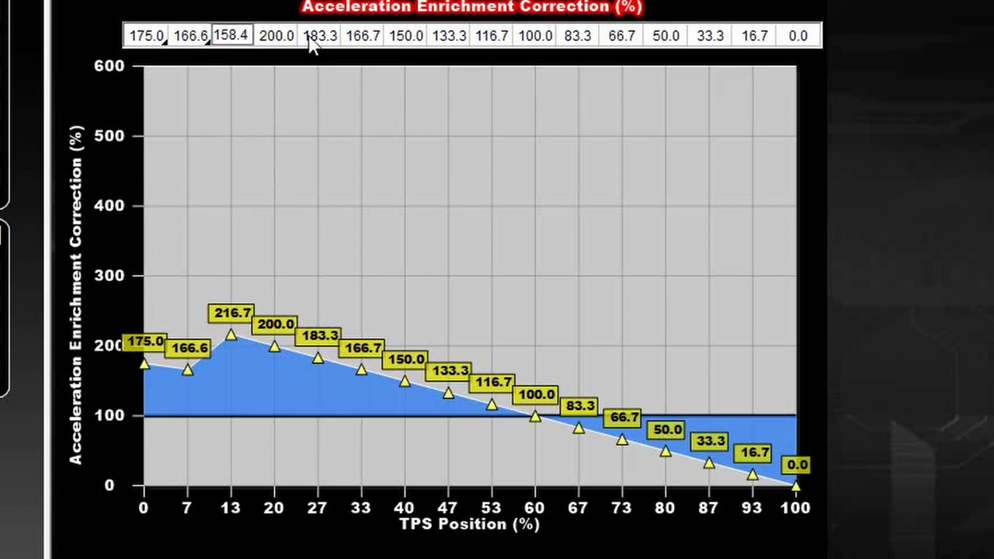
click(275, 36)
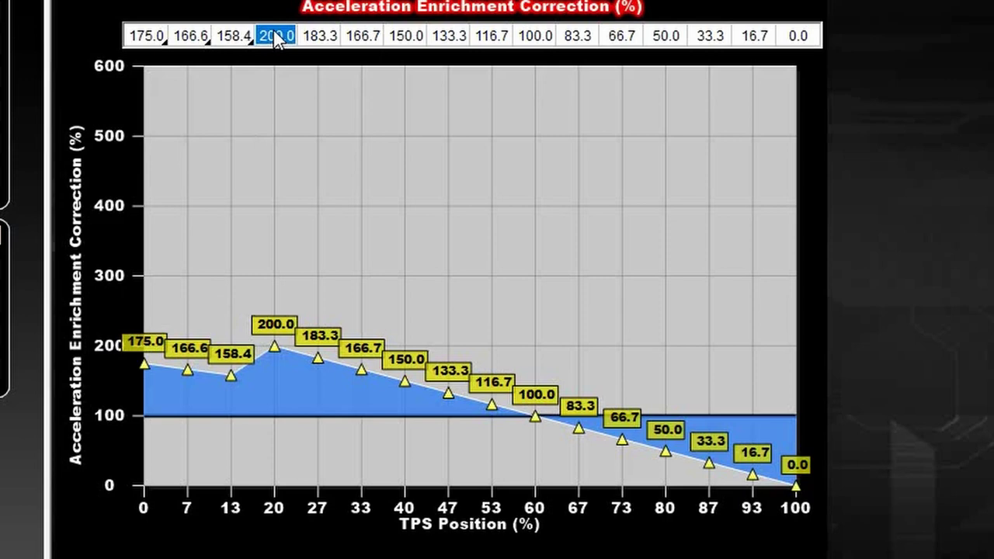
text(150)
key(Tab)
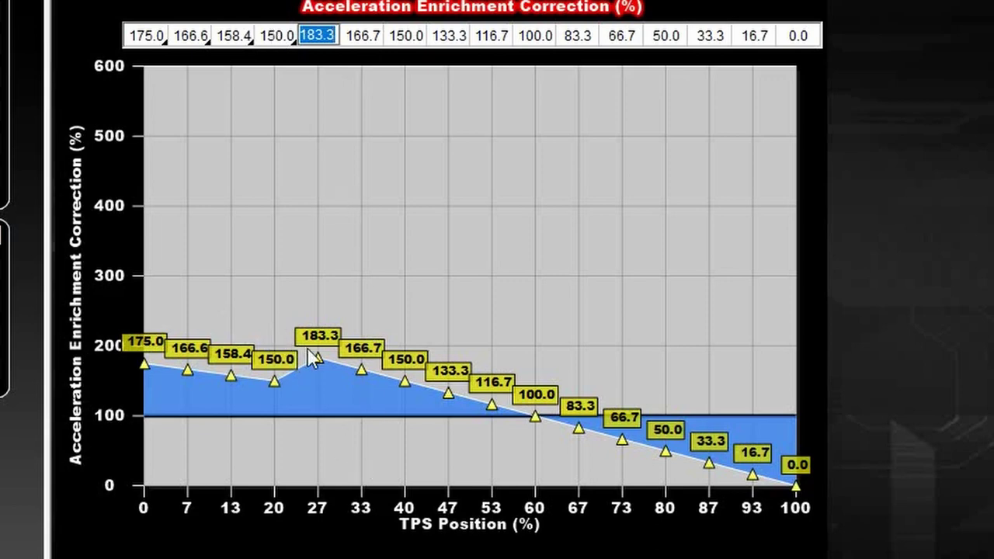
mouse_move(316, 361)
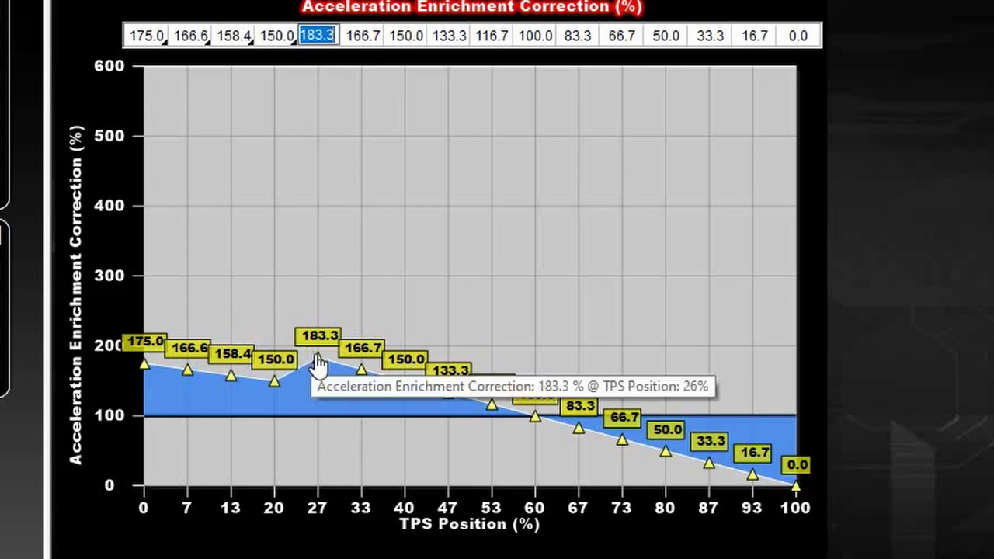
text(141.6)
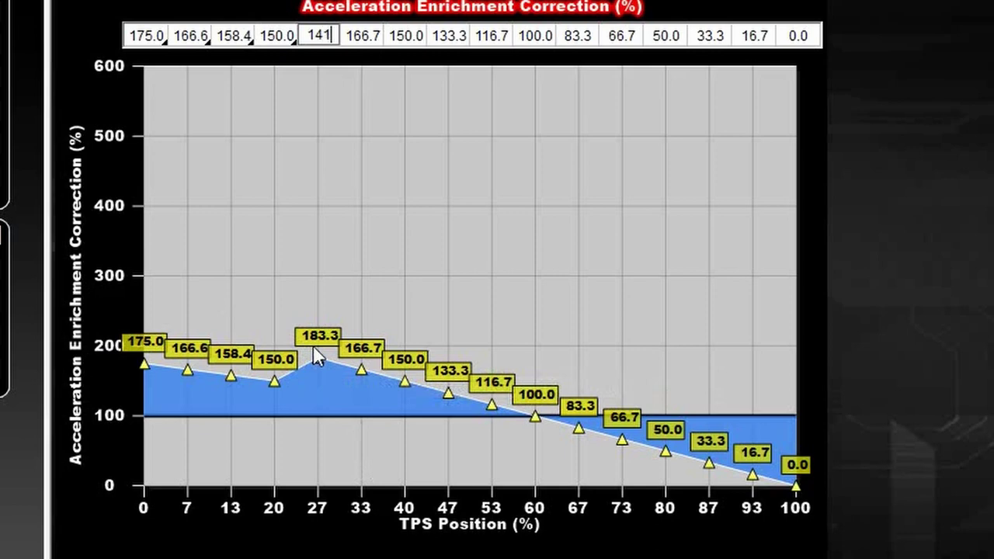
key(Tab)
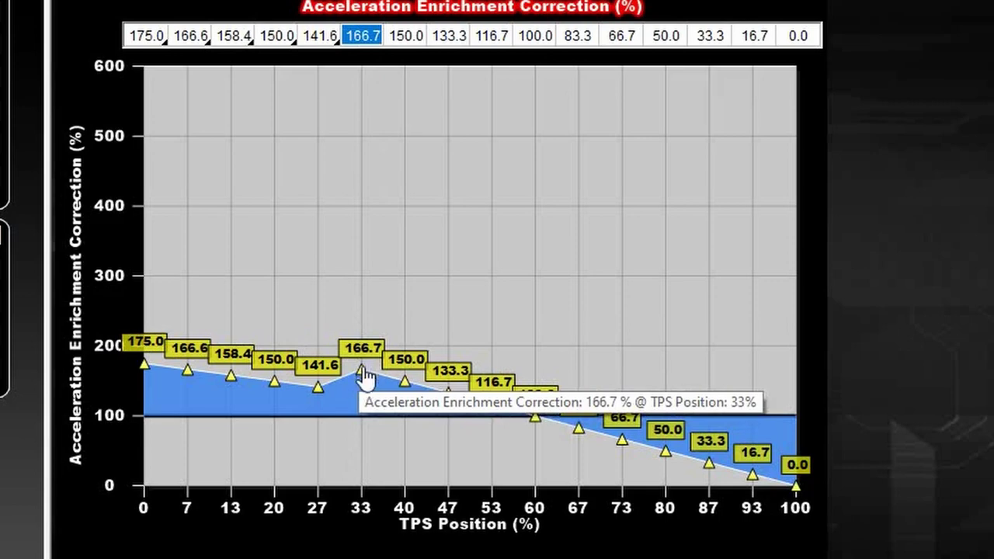
Set the acceleration enrichment correction at 33% TPS to 191.6.
mouse_move(377, 388)
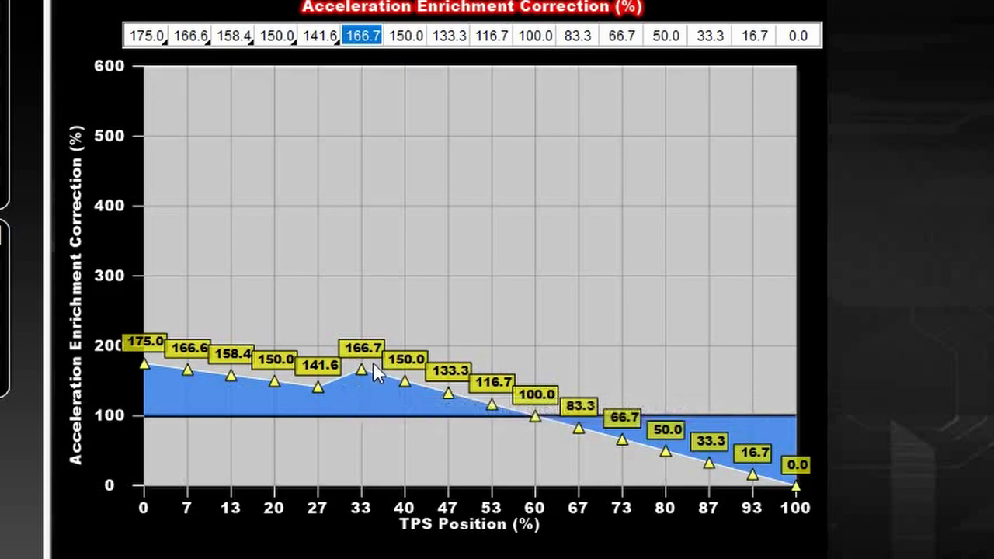
double_click(376, 39)
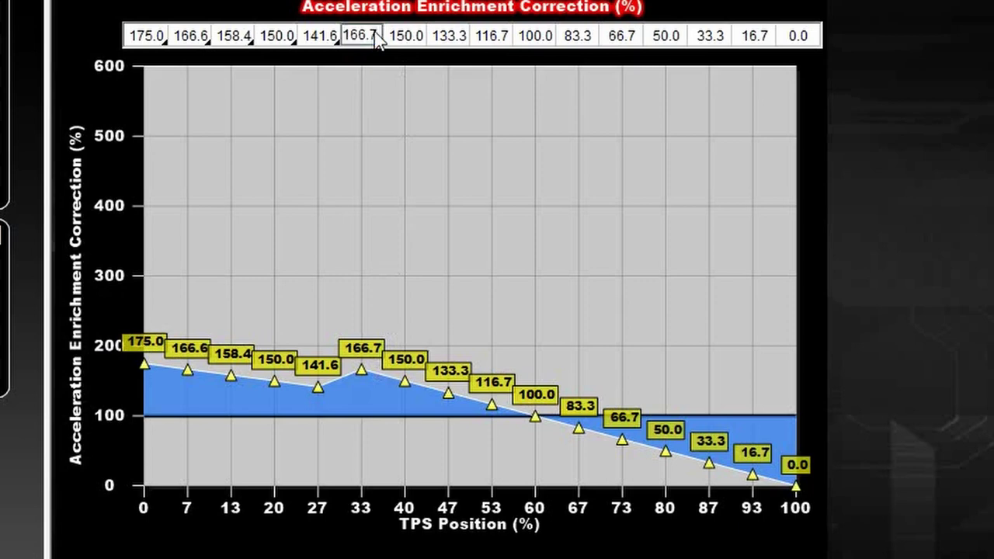
double_click(377, 38)
text(191.6)
key(Return)
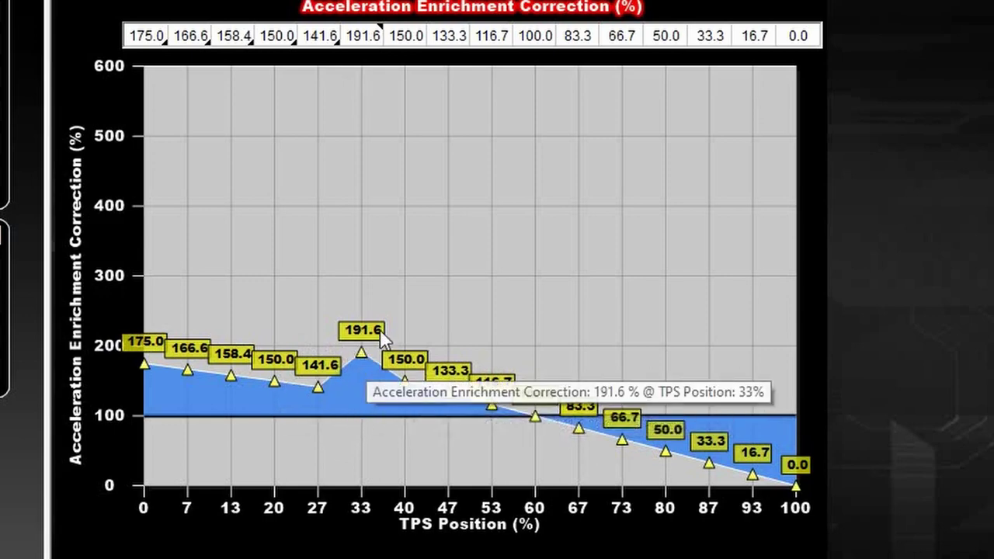
Set the acceleration enrichment correction to 166.7 at 40% TPS and 141.6 at 47% TPS.
click(409, 37)
click(409, 37)
double_click(409, 38)
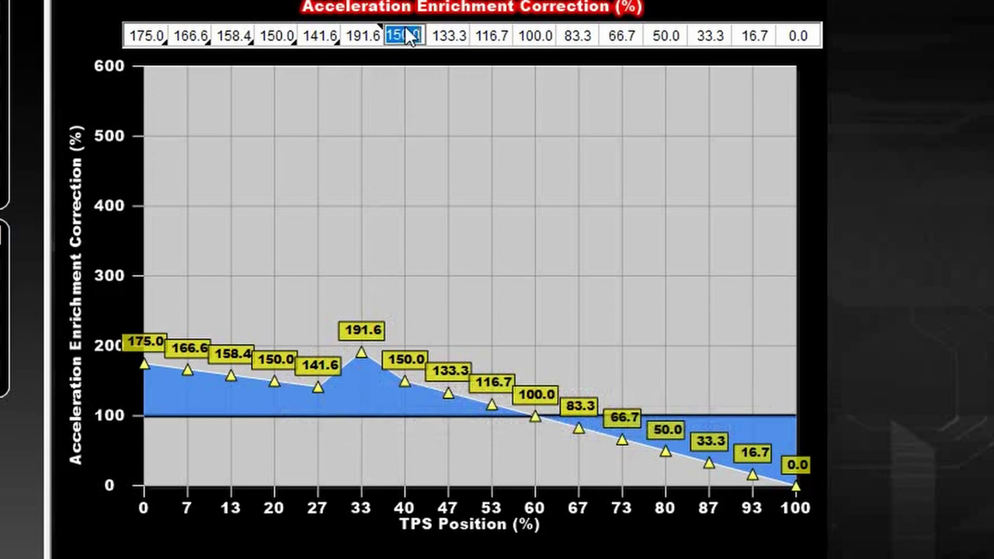
key(BackSpace)
text(166.7)
key(Tab)
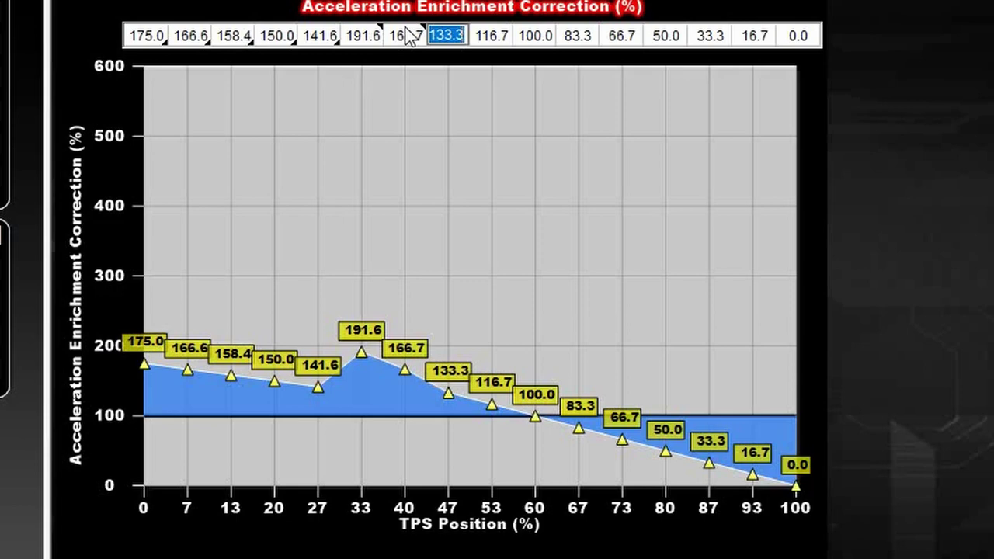
text(141)
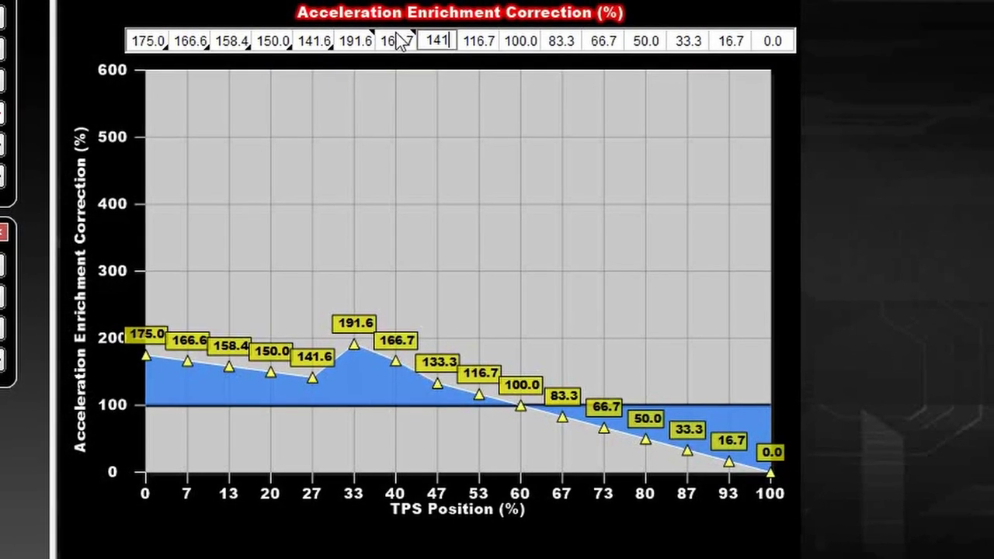
text(.)
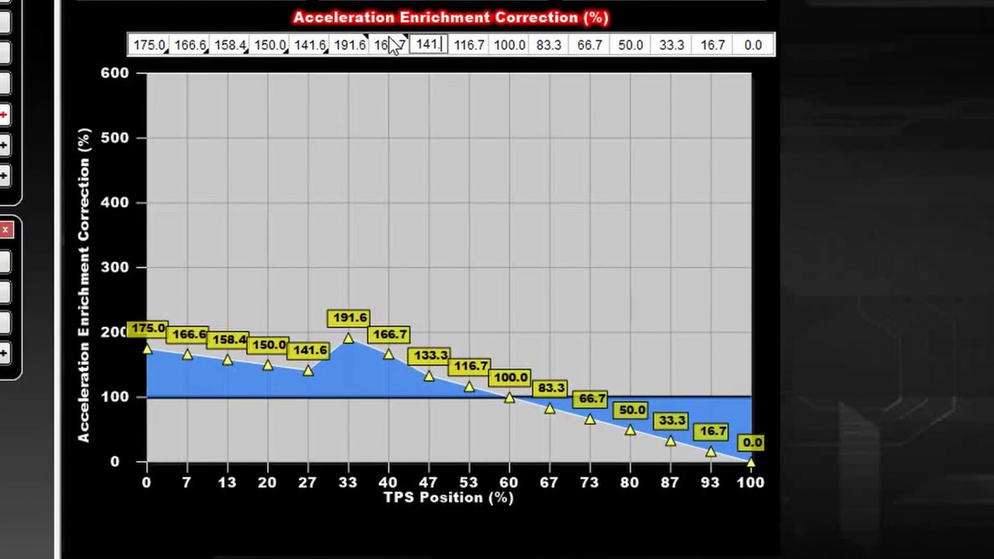
text(6)
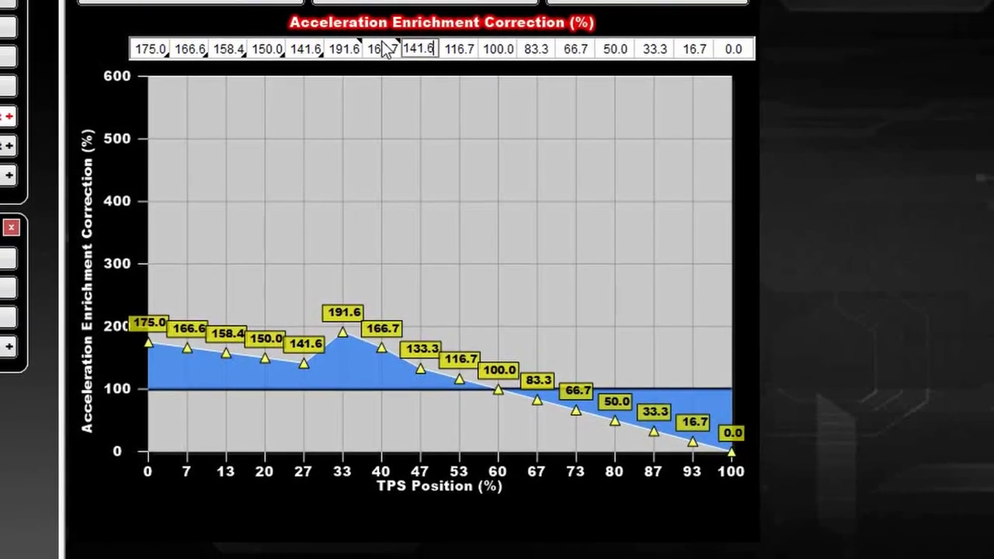
key(Tab)
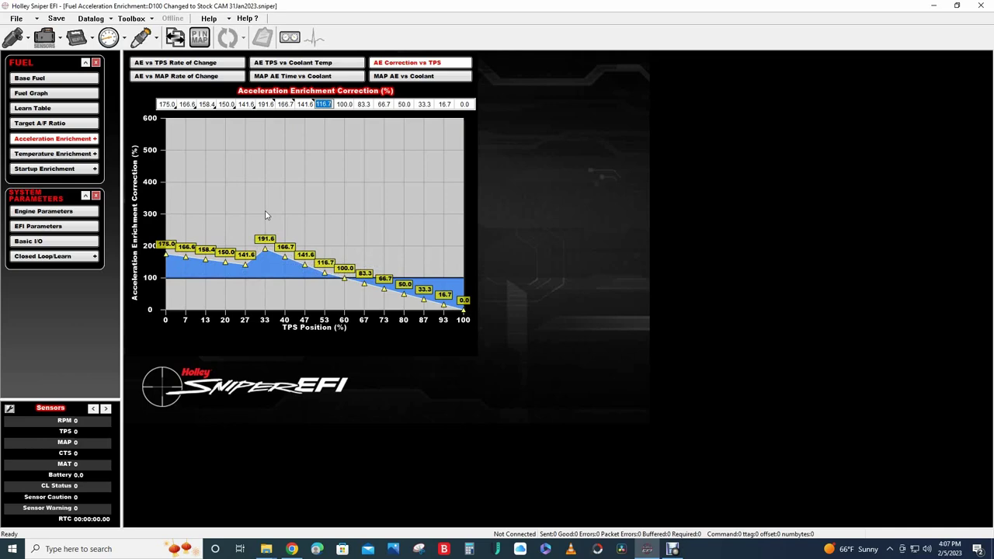
Save the config as a new file named D100 Changed to Stock CAM and Accel Enrich Table 5Feb2023.sniper.
click(29, 19)
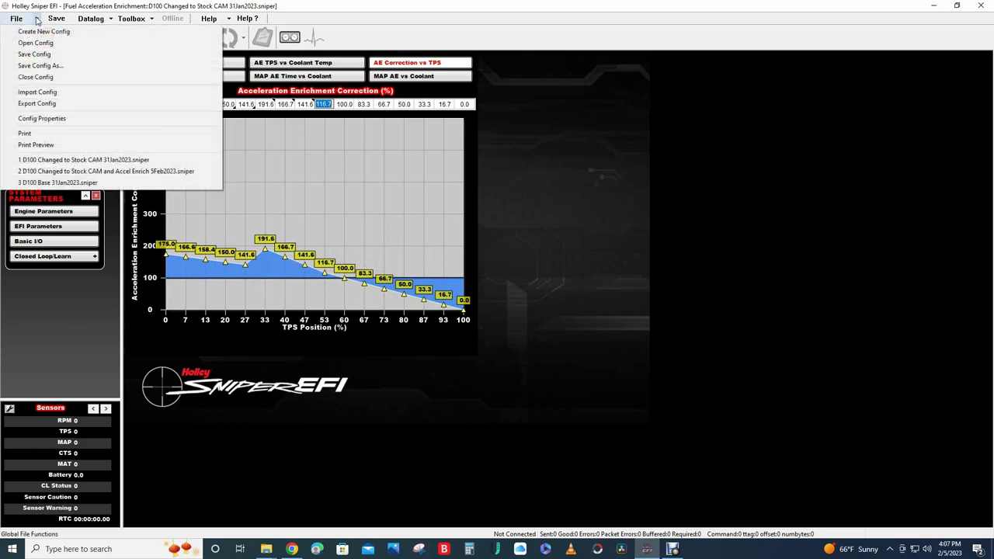
click(40, 65)
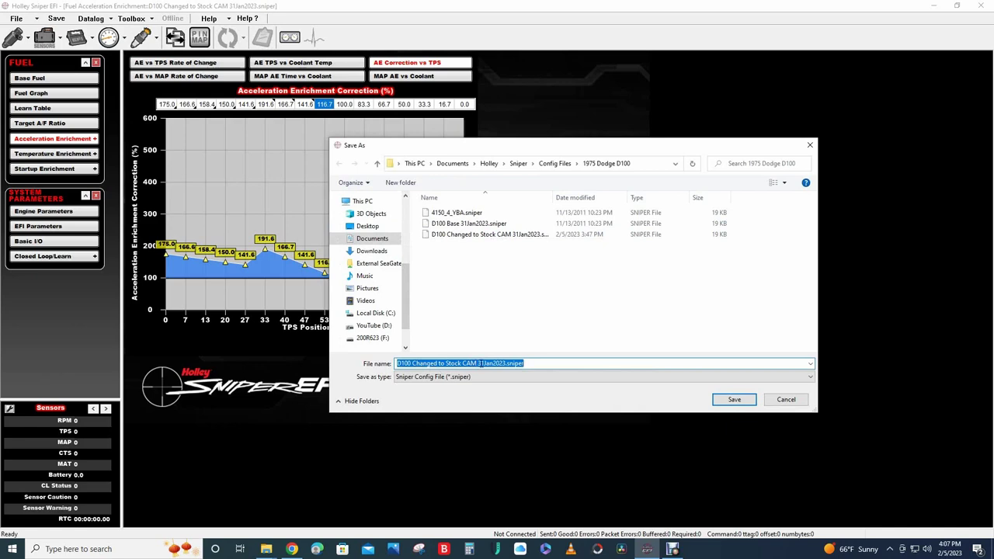
click(477, 363)
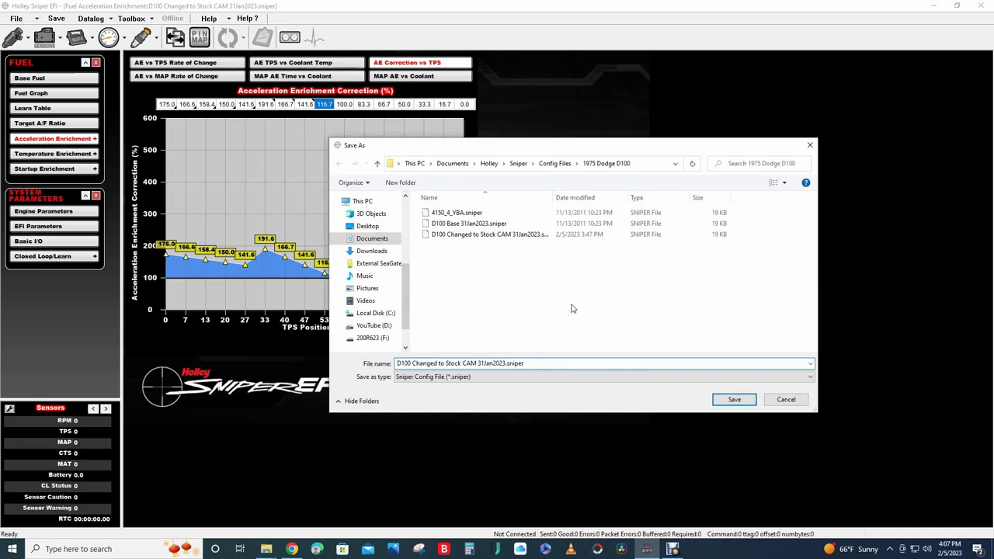
text(and Accel Enrich Table)
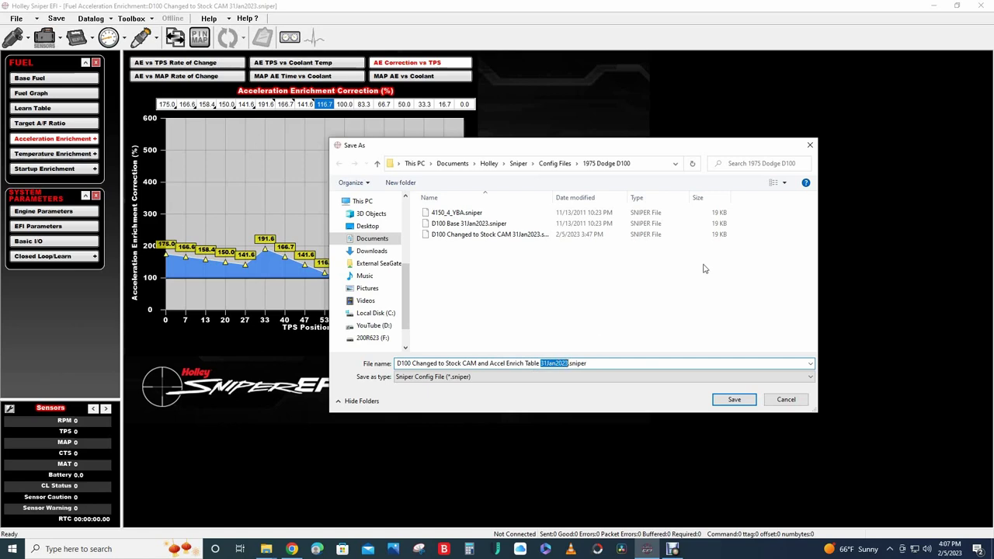
text(S)
key(Return)
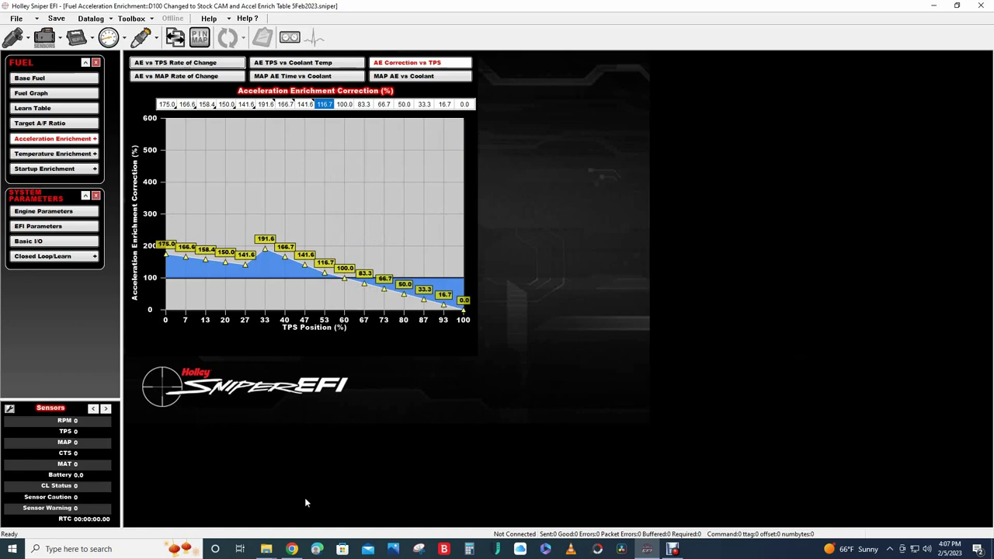
In File Explorer, open the 200R623 (F:) drive in a second window and arrange it beside the 1975 Dodge D100 folder window.
click(270, 551)
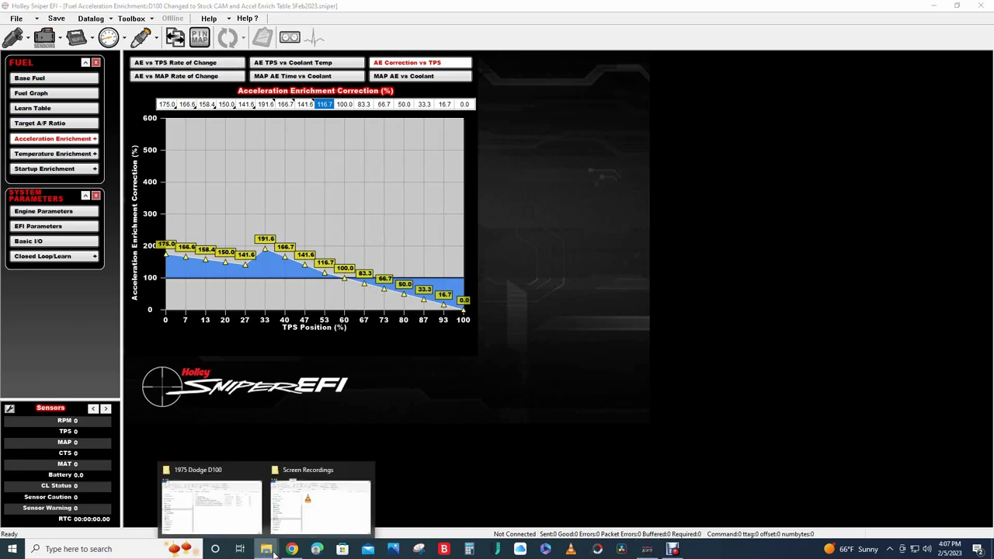
click(226, 513)
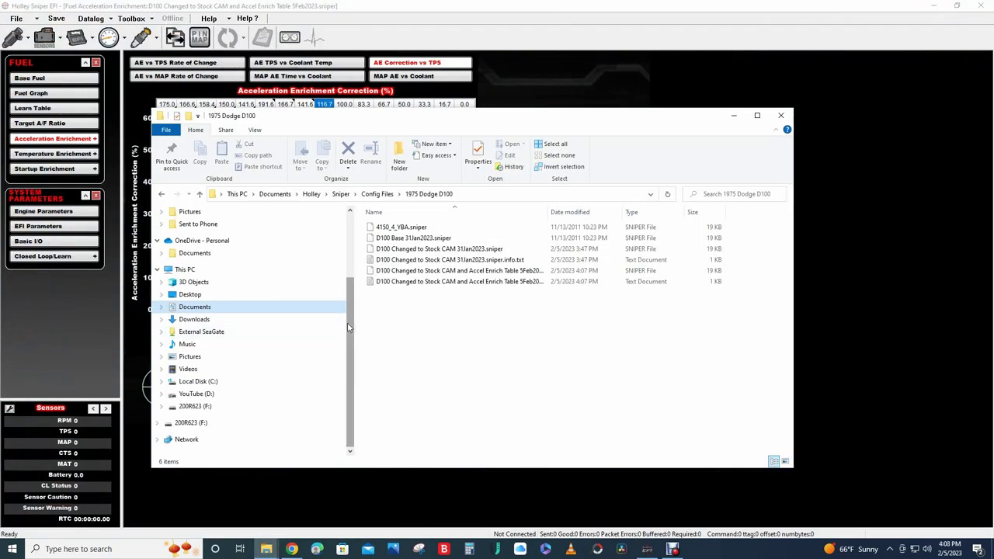
right_click(201, 405)
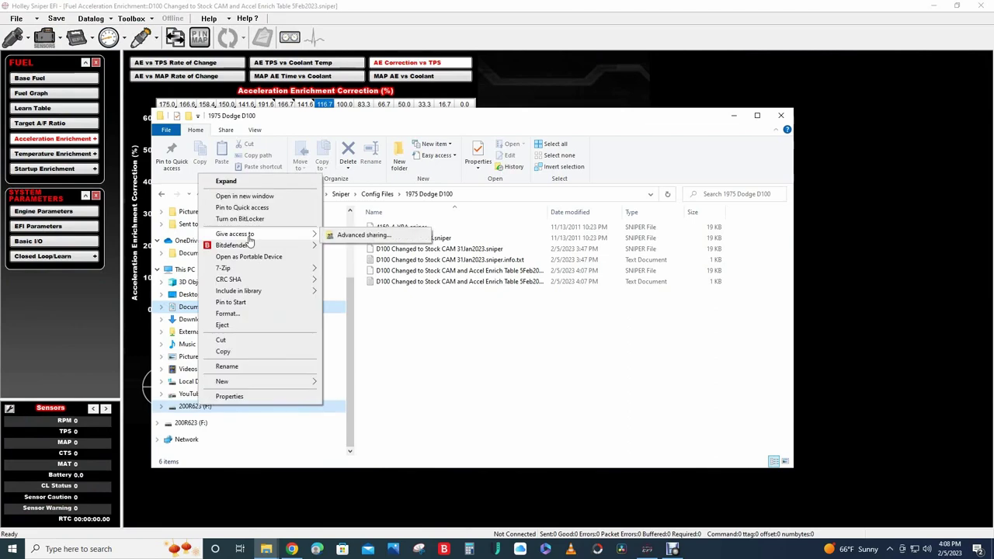
click(252, 195)
click(577, 147)
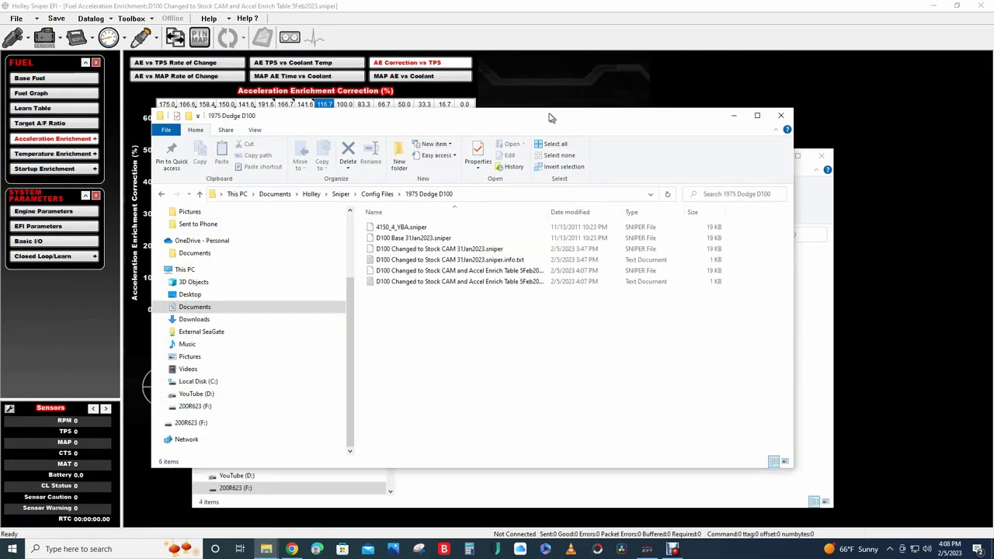
drag(546, 122, 424, 102)
drag(746, 155, 890, 133)
Browse the F: drive to the Saved GCF folder inside HOLLEY > FW0101.
double_click(567, 245)
double_click(569, 255)
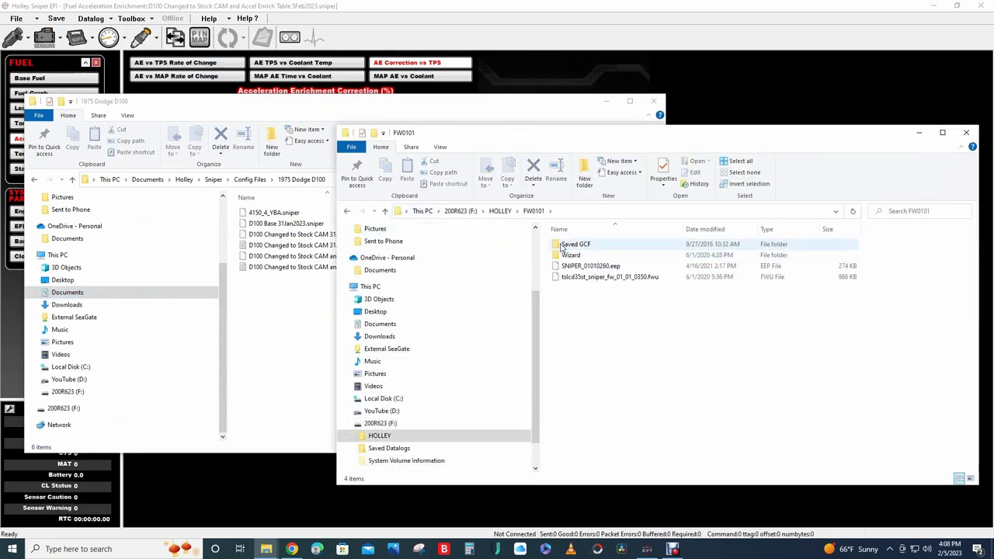
key(BackSpace)
double_click(559, 244)
click(559, 244)
key(BackSpace)
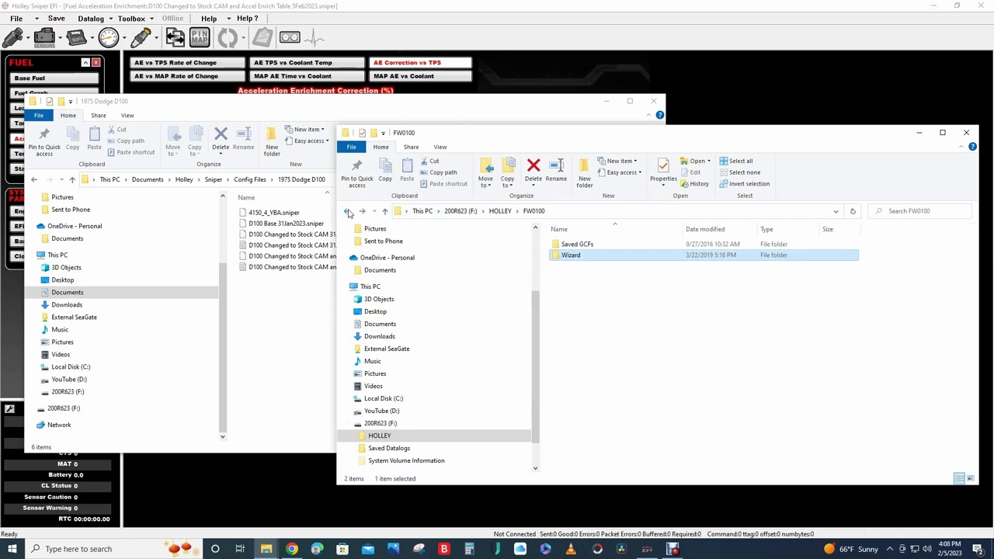
double_click(571, 255)
double_click(570, 244)
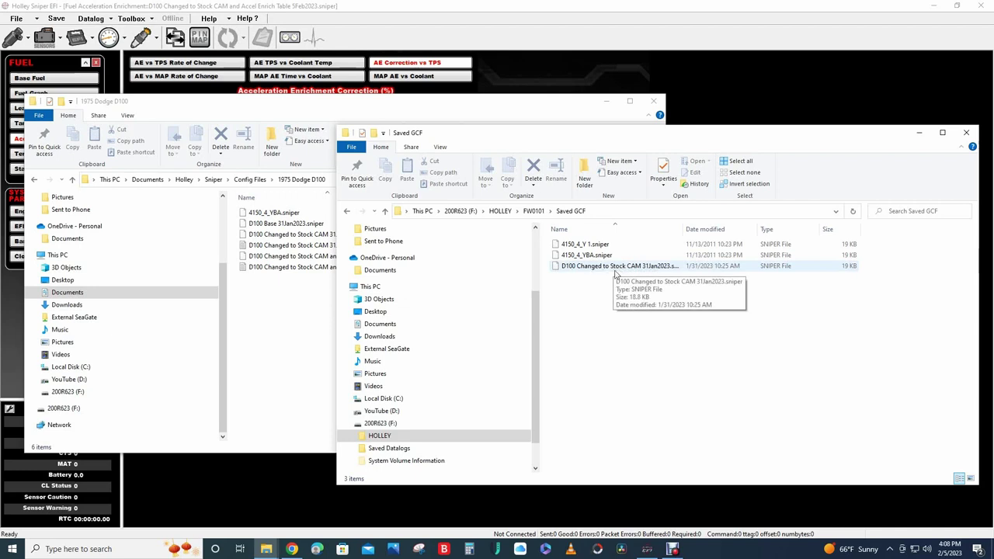
Copy D100 Changed to Stock CAM and Accel Enrich Table 5Feb2023.sniper from the 1975 Dodge D100 folder into the F: drive's Saved GCF folder.
click(465, 120)
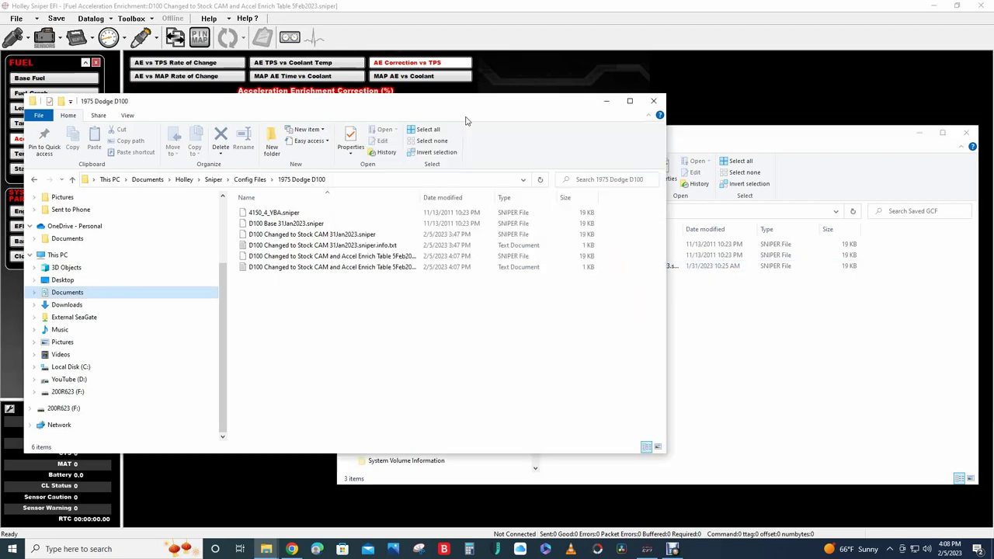
drag(381, 256, 657, 334)
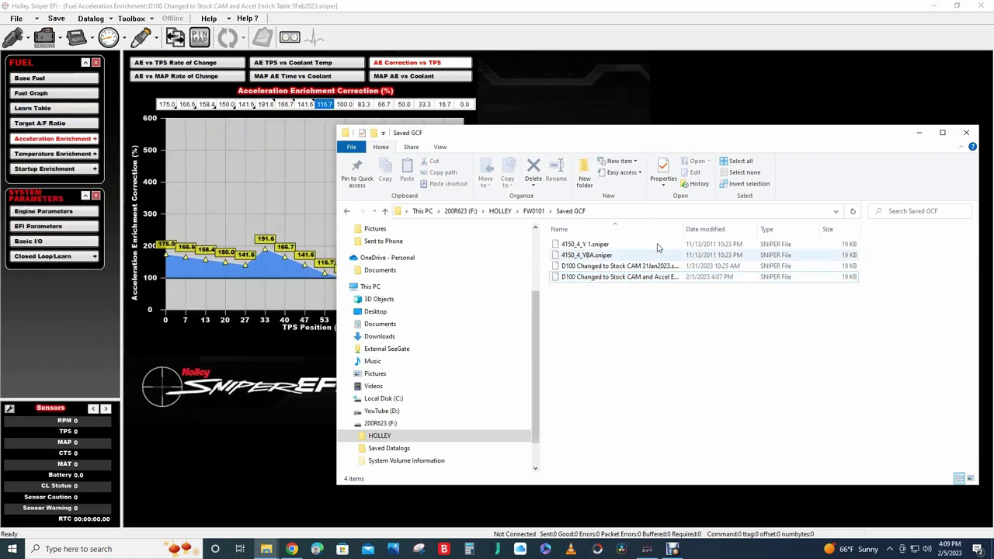
click(594, 278)
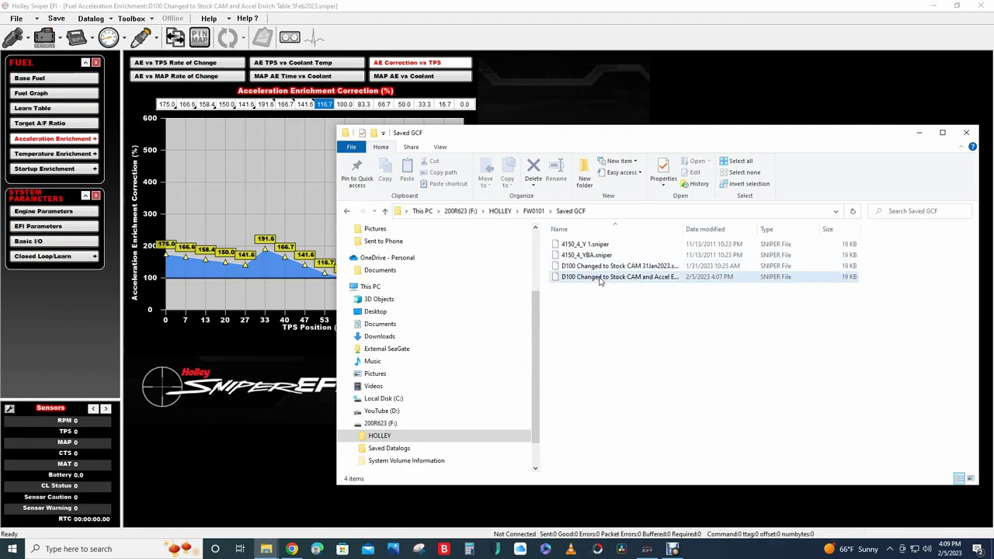